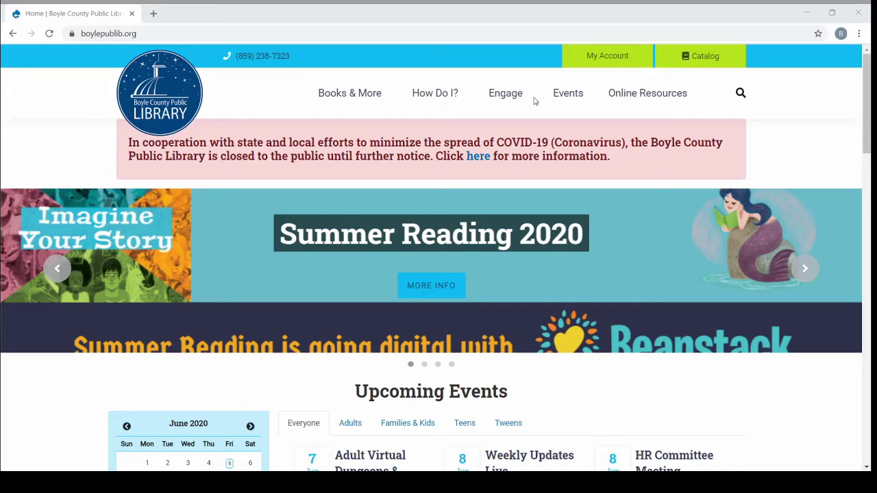
Go to the library site's /requests-holds page through the address bar
{"action": "left_click", "coordinate": [552, 8]}
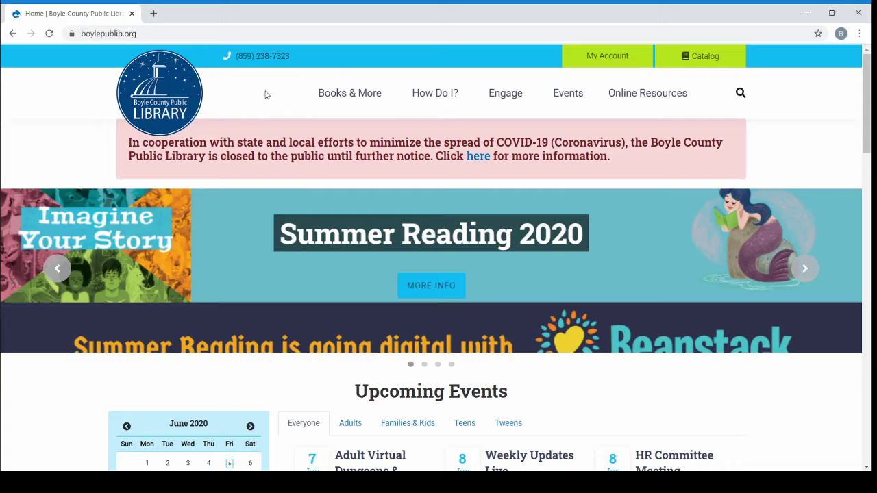
{"action": "left_click", "coordinate": [299, 33]}
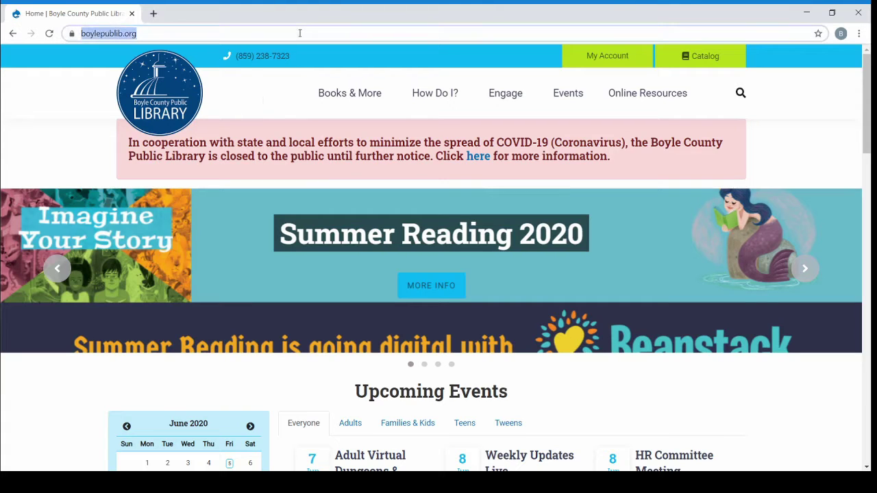
{"action": "left_click", "coordinate": [300, 33]}
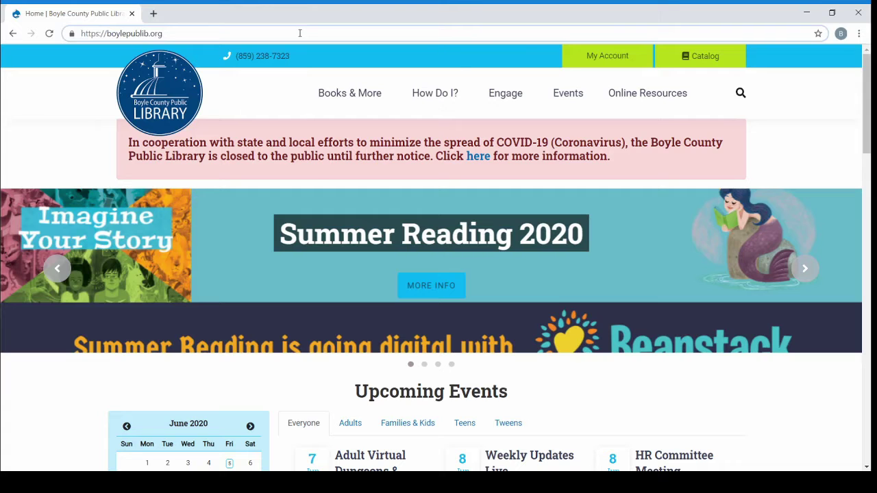
{"action": "type", "text": "/"}
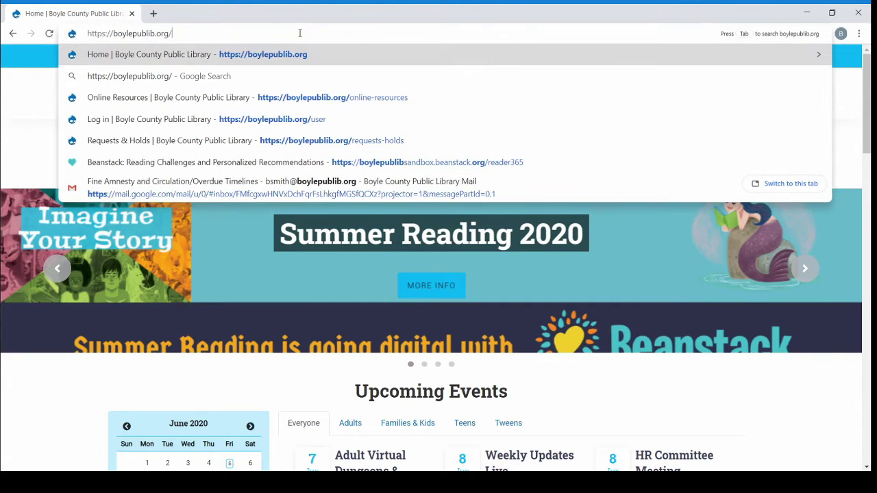
{"action": "type", "text": "requests"}
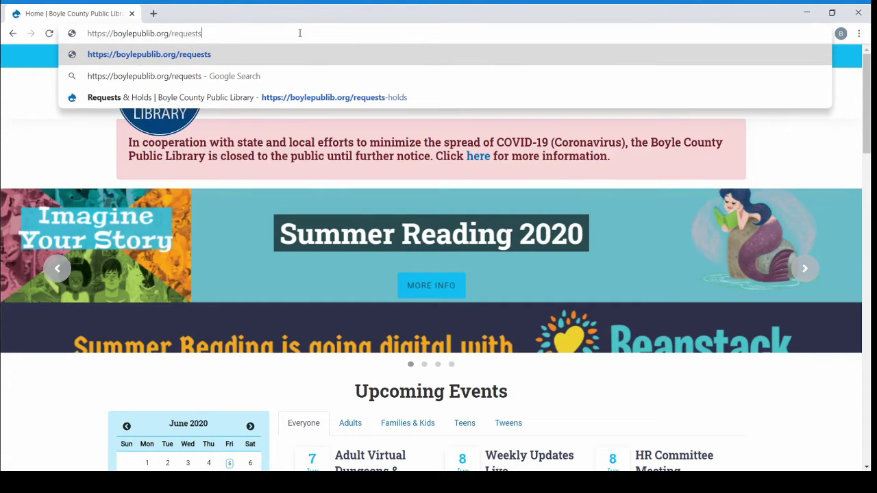
{"action": "type", "text": "-holds"}
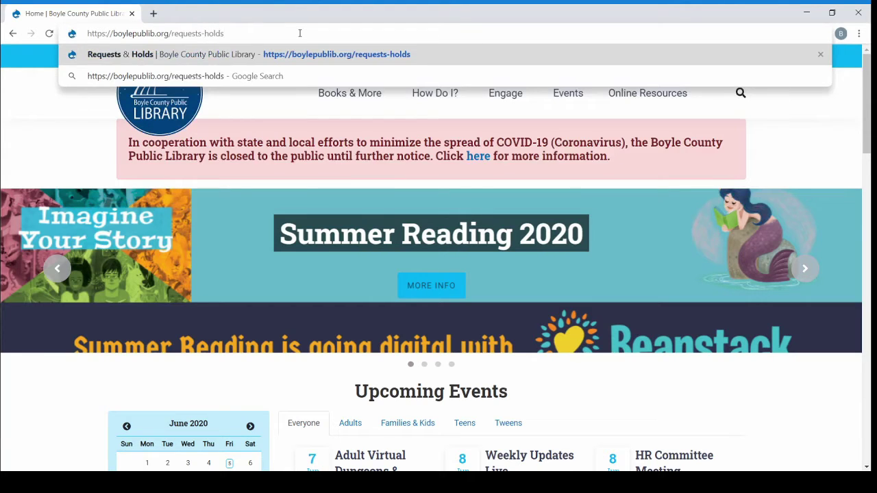
{"action": "key", "text": "Return"}
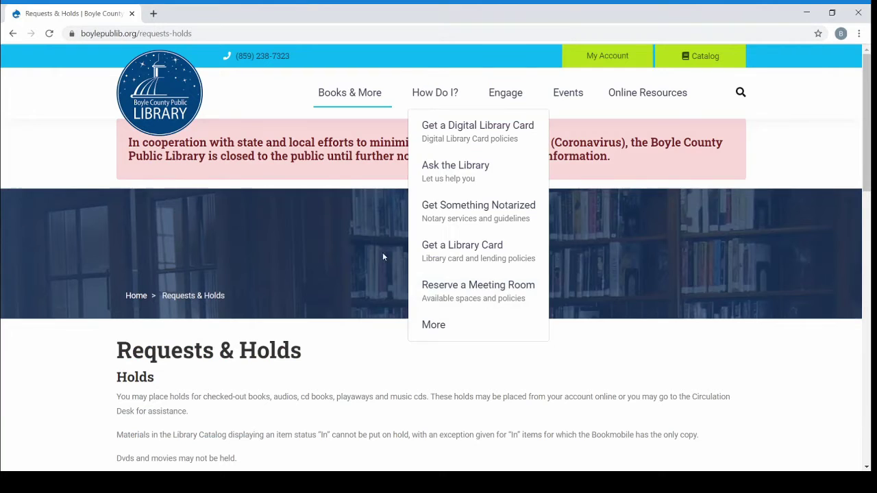
Scroll down to the Collection Requests heading and open the online collection request form
{"action": "left_click_drag", "start_coordinate": [95, 358], "coordinate": [206, 348]}
{"action": "left_click", "coordinate": [54, 346]}
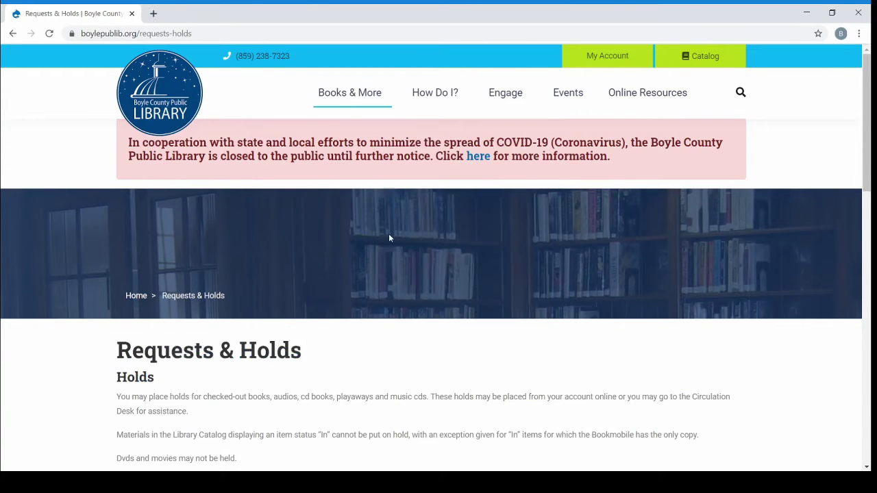
{"action": "scroll", "coordinate": [410, 245], "scroll_direction": "down", "scroll_amount": 5}
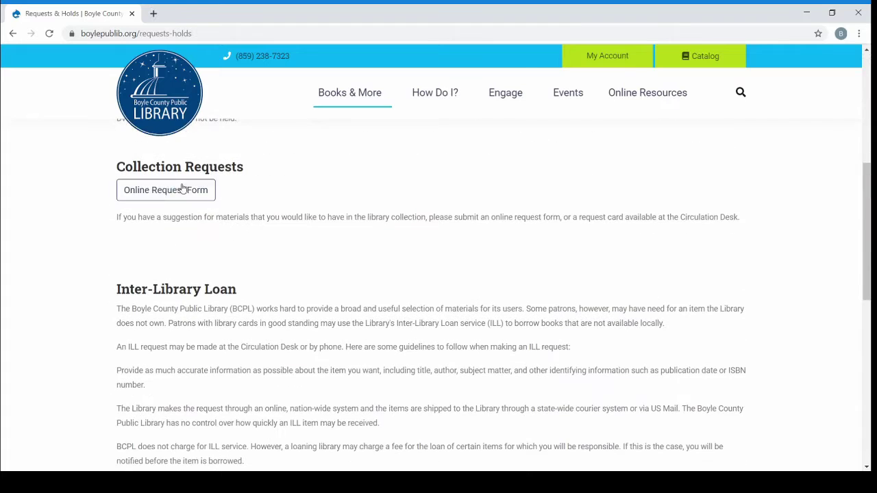
{"action": "left_click_drag", "start_coordinate": [115, 170], "coordinate": [256, 183]}
{"action": "left_click", "coordinate": [256, 183]}
{"action": "left_click", "coordinate": [176, 195]}
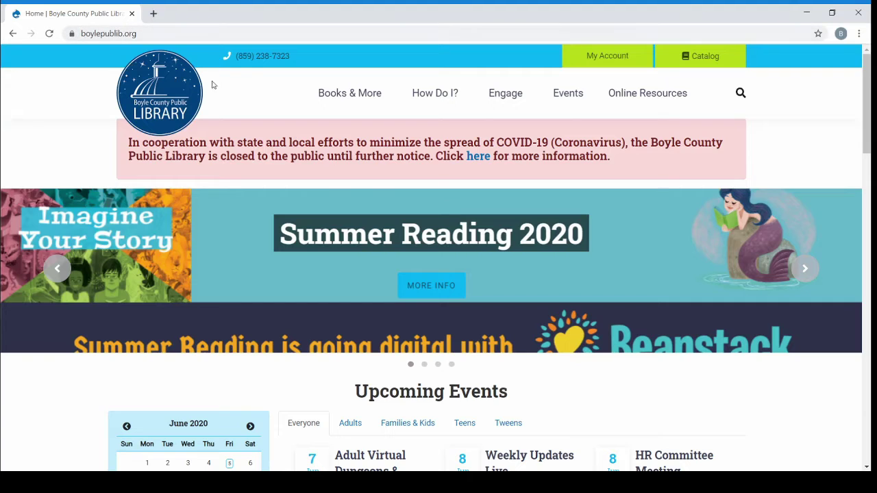
Return to Requests & Holds via the Books & More menu and scroll to Collection Requests
{"action": "mouse_move", "coordinate": [355, 102]}
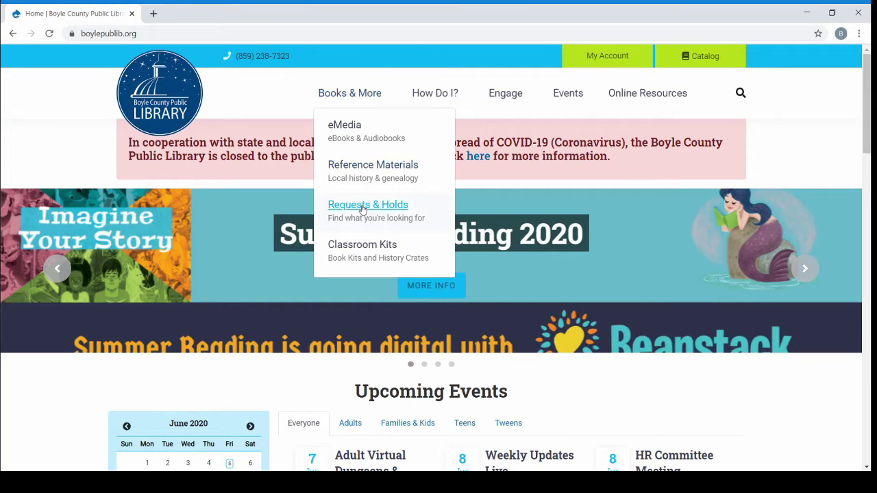
{"action": "left_click", "coordinate": [363, 208]}
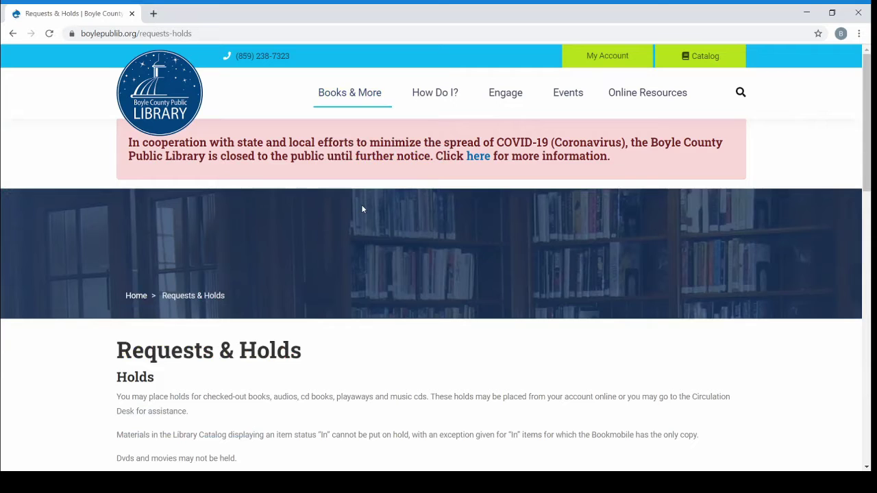
{"action": "scroll", "coordinate": [366, 205], "scroll_direction": "down", "scroll_amount": 1}
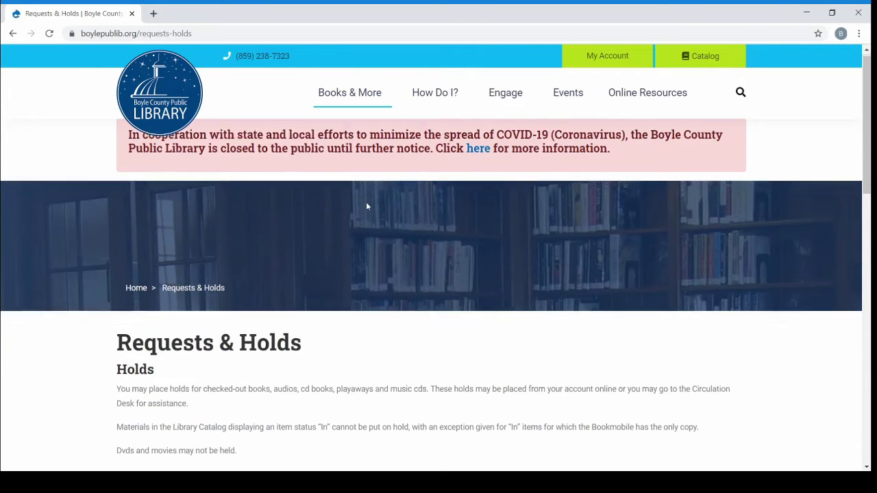
{"action": "left_click_drag", "start_coordinate": [145, 295], "coordinate": [278, 295]}
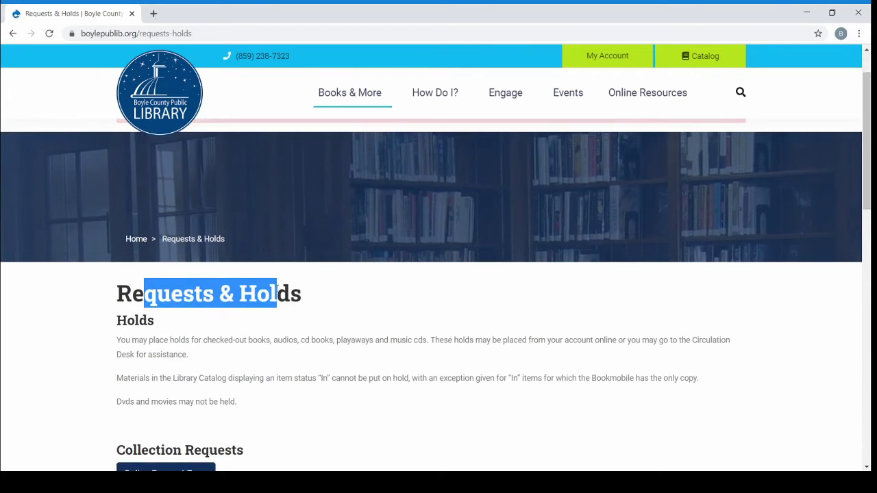
{"action": "scroll", "coordinate": [278, 294], "scroll_direction": "down", "scroll_amount": 3}
{"action": "scroll", "coordinate": [279, 293], "scroll_direction": "down", "scroll_amount": 1}
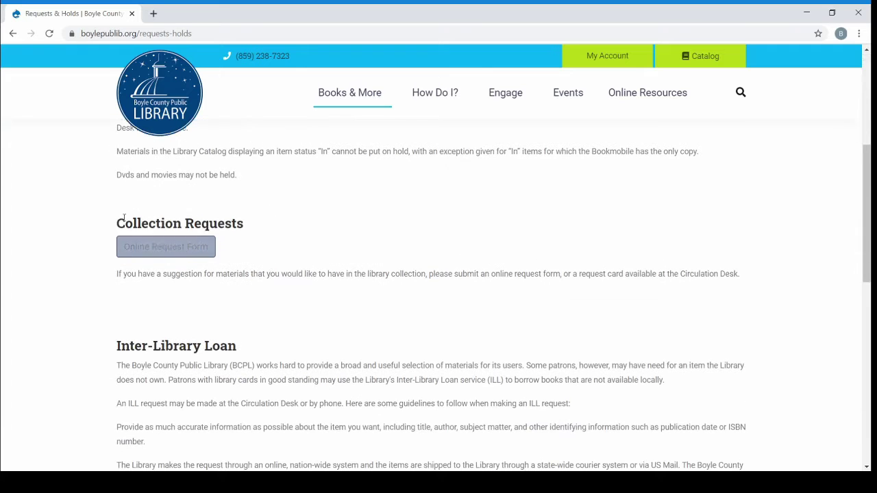
{"action": "left_click_drag", "start_coordinate": [118, 223], "coordinate": [246, 225]}
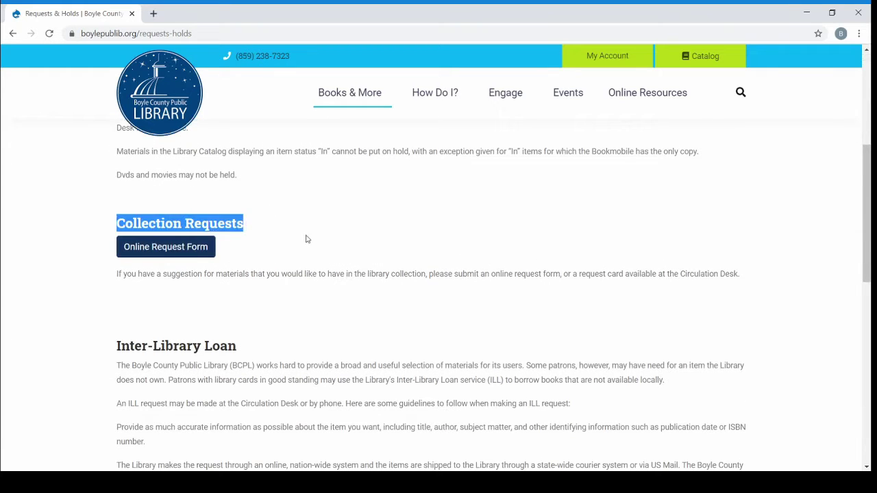
{"action": "left_click", "coordinate": [308, 239]}
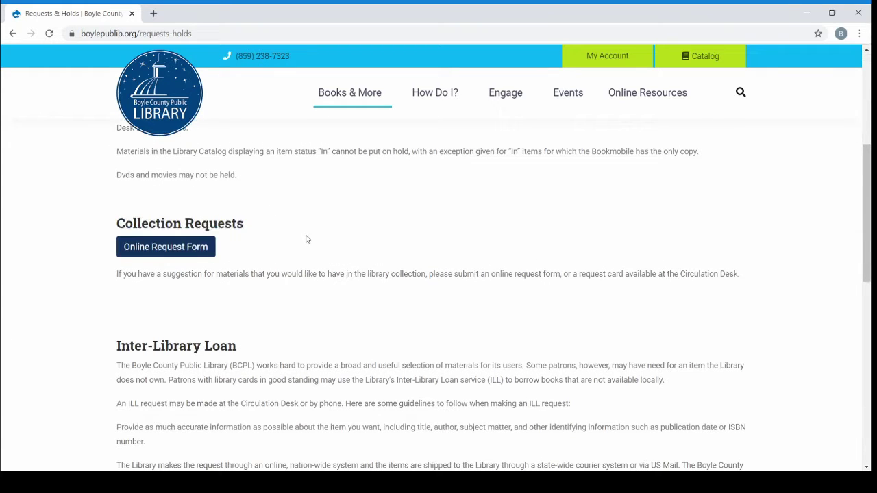
{"action": "left_click", "coordinate": [192, 254]}
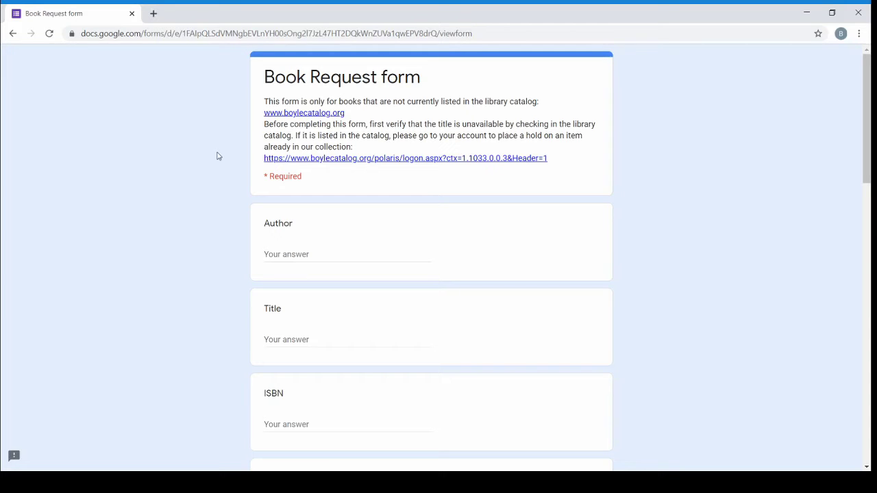
{"action": "left_click", "coordinate": [306, 116]}
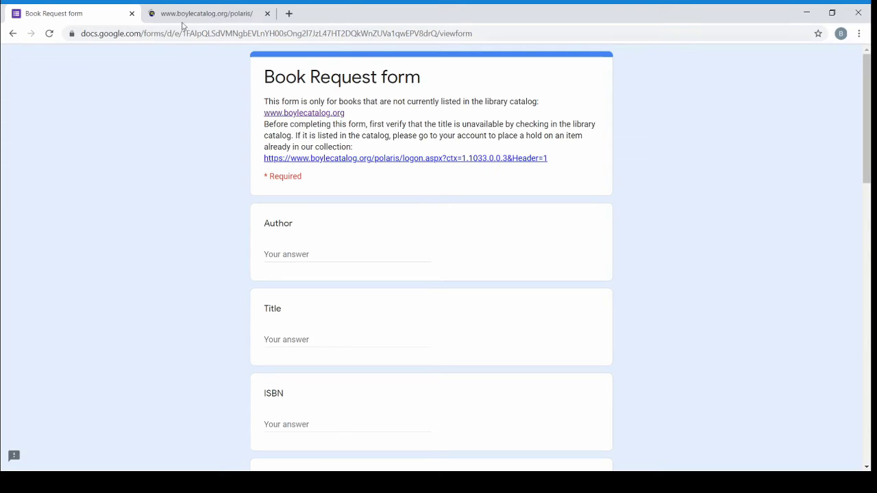
Search the catalog for 'something that may shock and discredit you', finding one result (814.6 Ortb)
{"action": "left_click", "coordinate": [191, 13]}
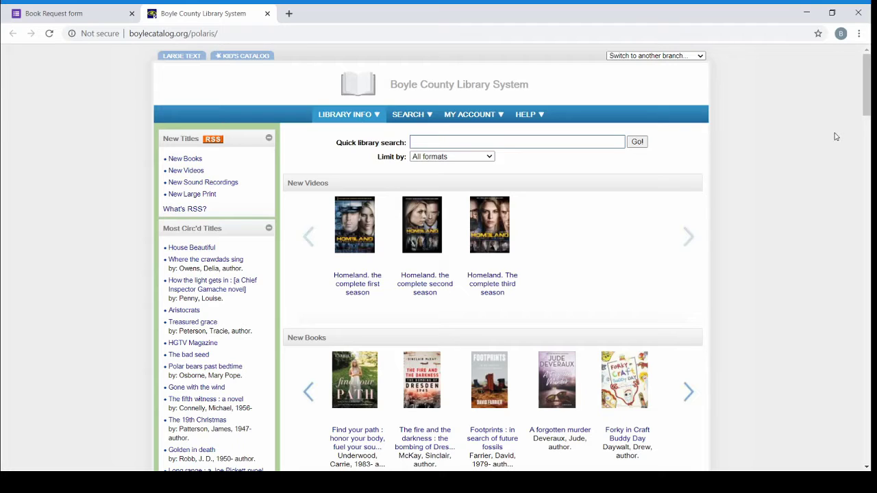
{"action": "type", "text": "something"}
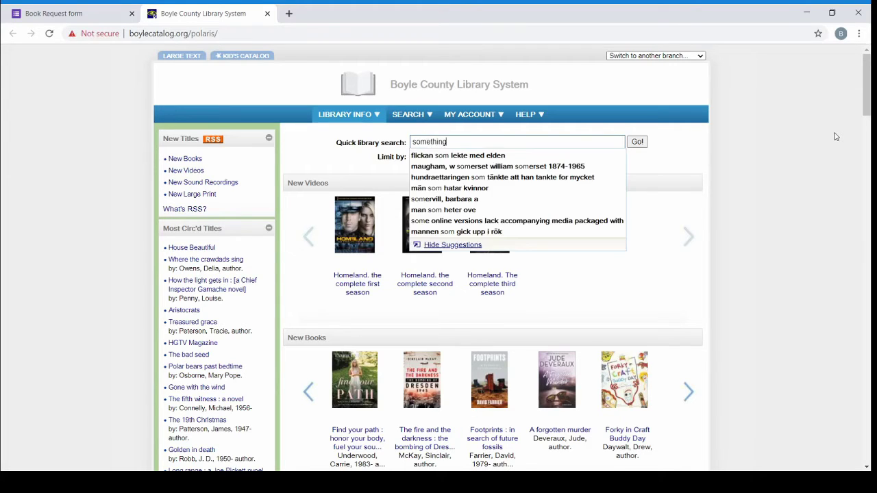
{"action": "type", "text": " that may shock a"}
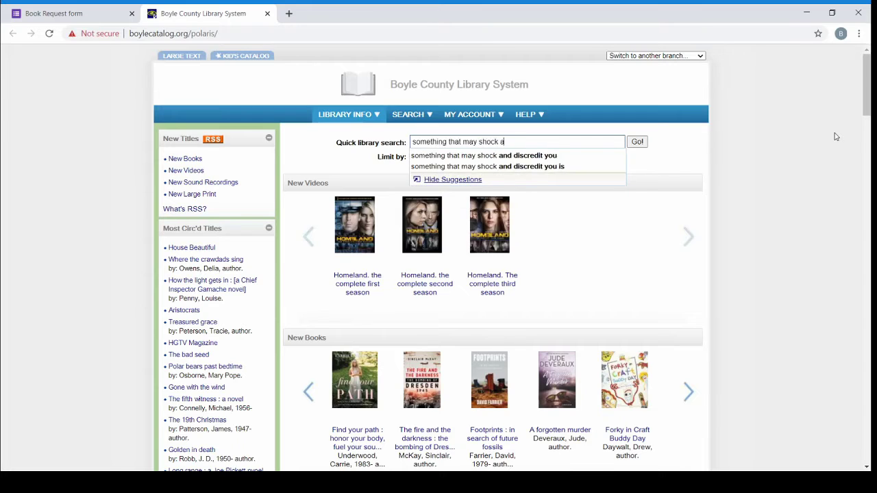
{"action": "type", "text": "nd discredit you"}
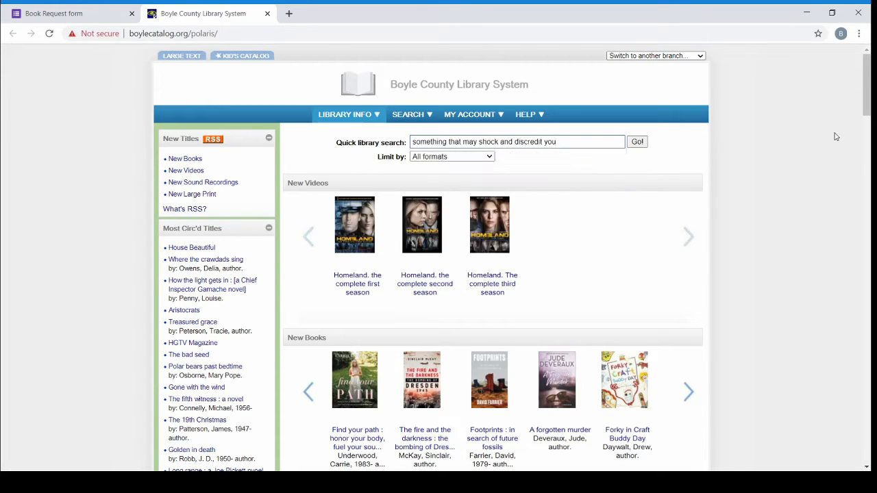
{"action": "key", "text": "Return"}
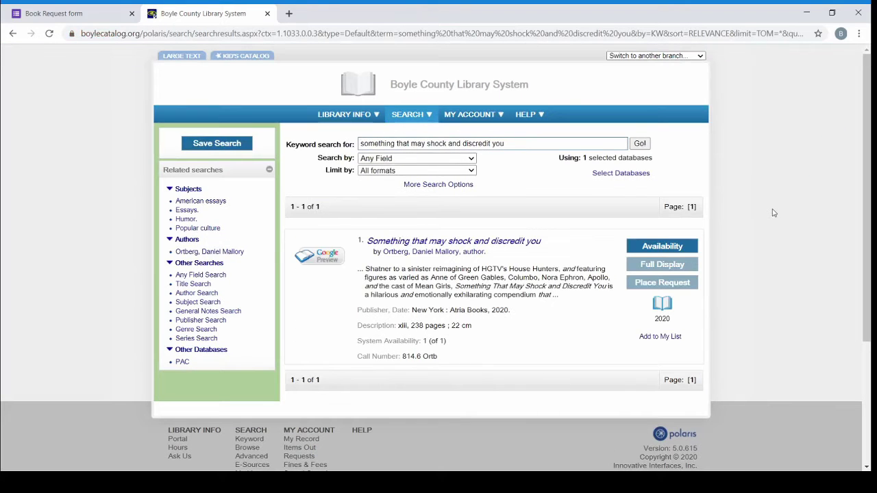
{"action": "scroll", "coordinate": [789, 160], "scroll_direction": "down", "scroll_amount": 2}
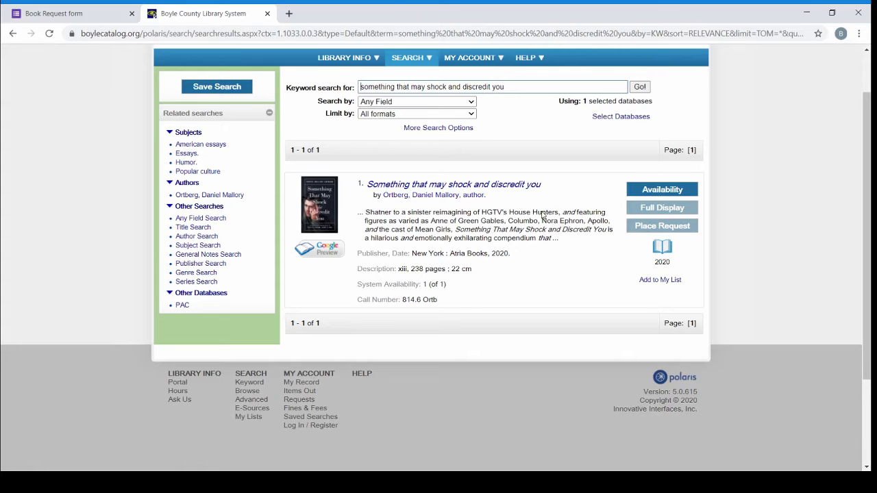
{"action": "scroll", "coordinate": [541, 215], "scroll_direction": "up", "scroll_amount": 1}
{"action": "left_click", "coordinate": [528, 144]}
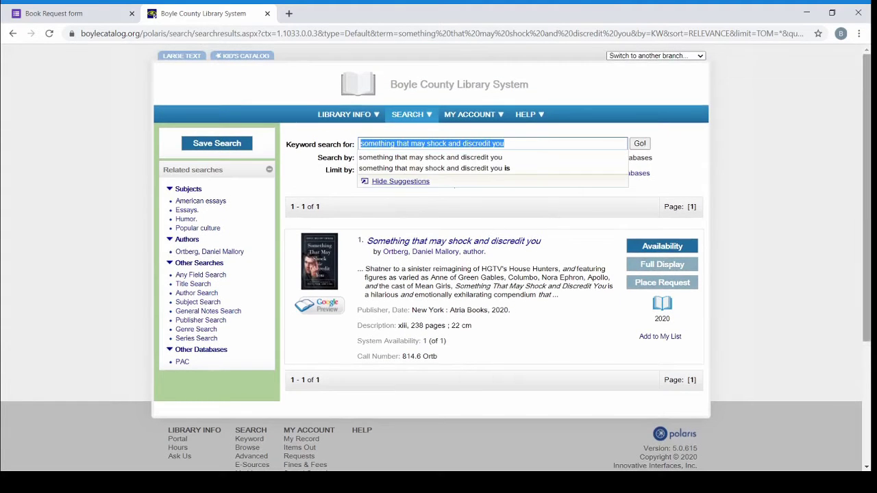
Search the catalog for 'stamped from the beginning' and review its three results
{"action": "type", "text": "stamp"}
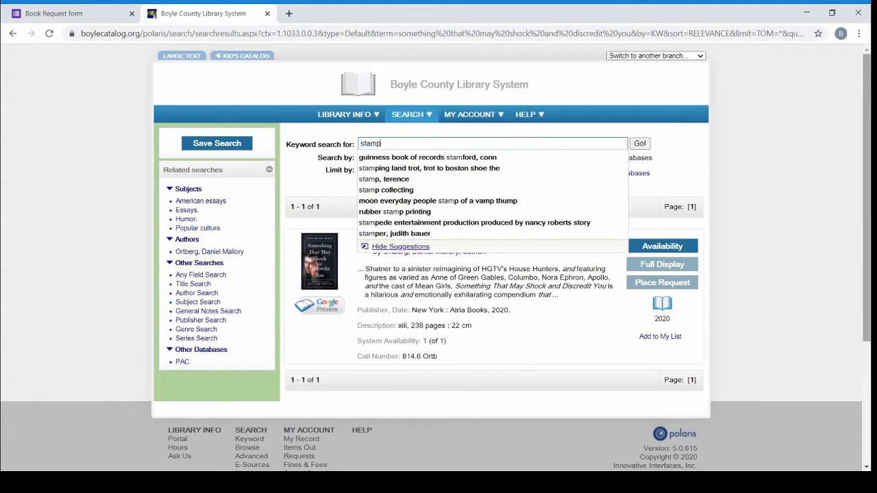
{"action": "type", "text": "ed from the b"}
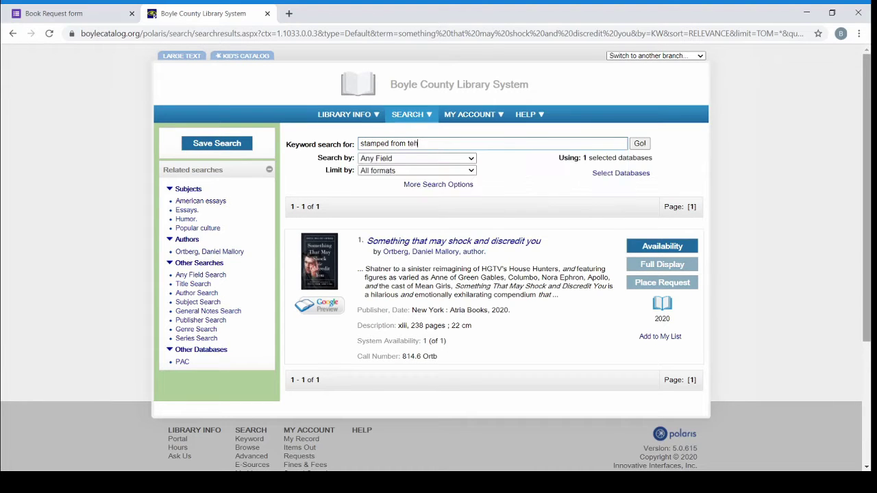
{"action": "type", "text": "eginning"}
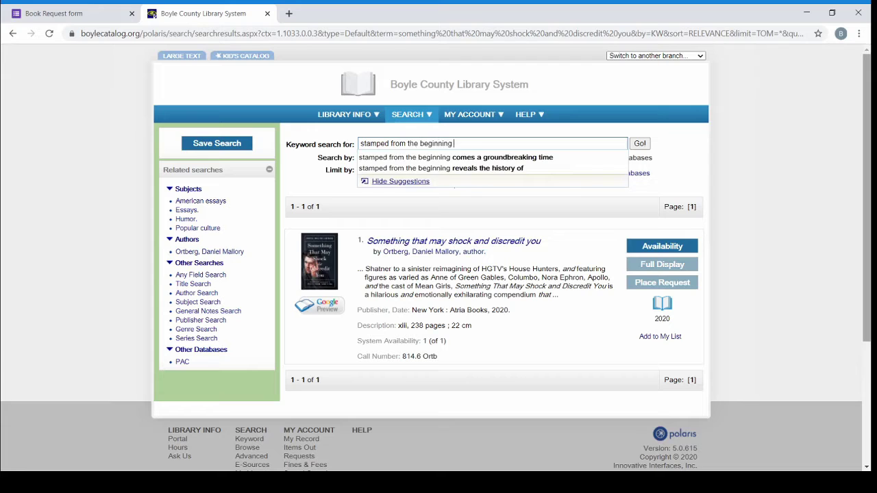
{"action": "key", "text": "Return"}
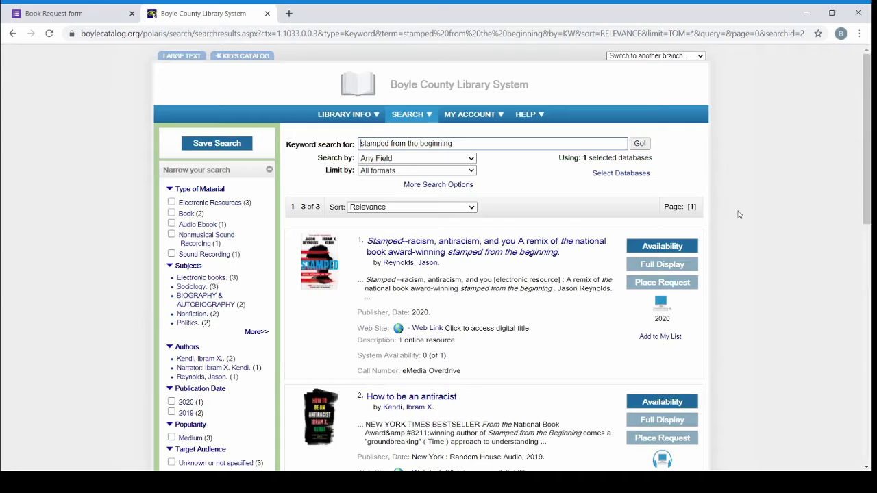
{"action": "scroll", "coordinate": [738, 214], "scroll_direction": "down", "scroll_amount": 3}
{"action": "scroll", "coordinate": [738, 214], "scroll_direction": "down", "scroll_amount": 2}
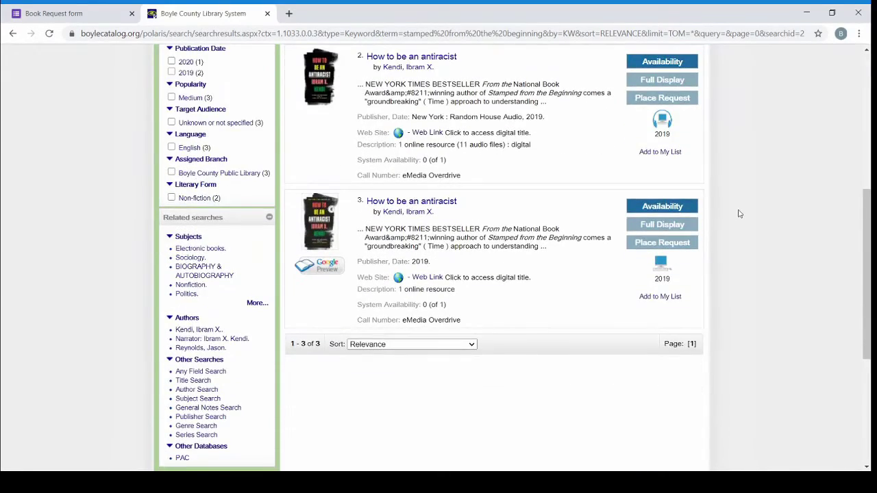
{"action": "scroll", "coordinate": [739, 214], "scroll_direction": "up", "scroll_amount": 5}
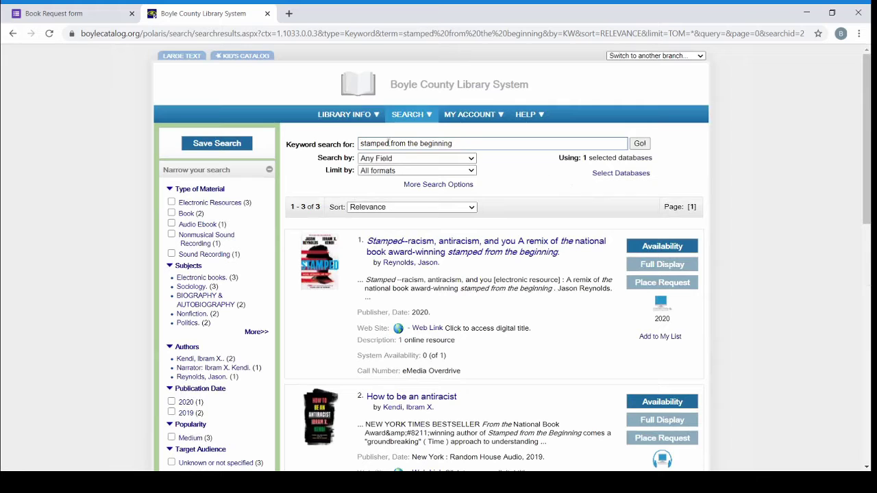
{"action": "left_click_drag", "start_coordinate": [361, 144], "coordinate": [467, 141]}
Enter the book's author and the title 'Stamped From the Beginning' on the Book Request form
{"action": "left_click", "coordinate": [69, 13]}
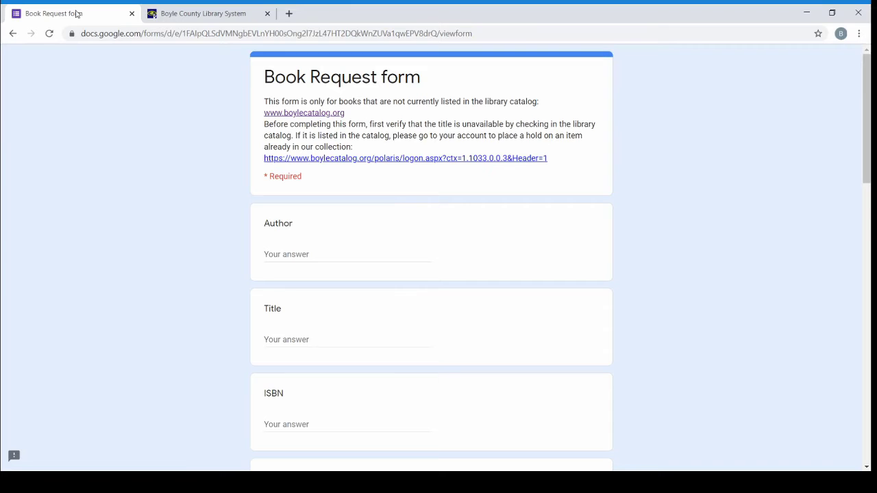
{"action": "left_click", "coordinate": [304, 254]}
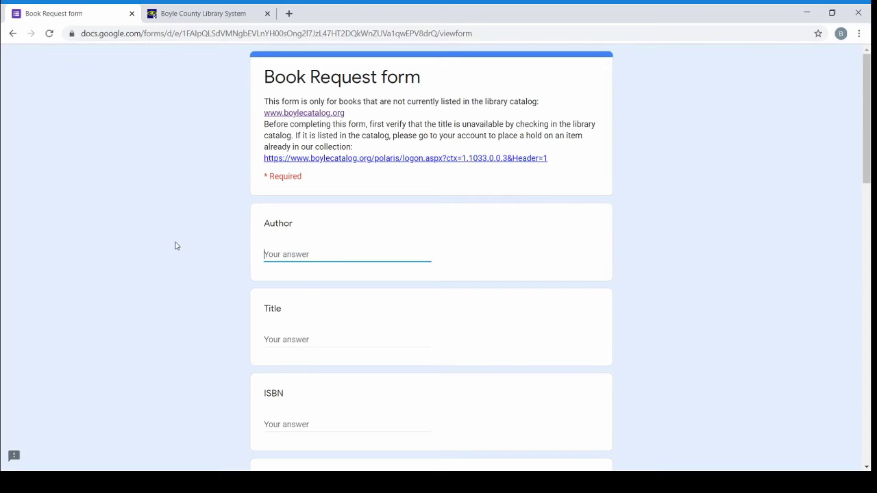
{"action": "type", "text": "Ibram X. Kendi"}
{"action": "key", "text": "Tab"}
{"action": "type", "text": "S"}
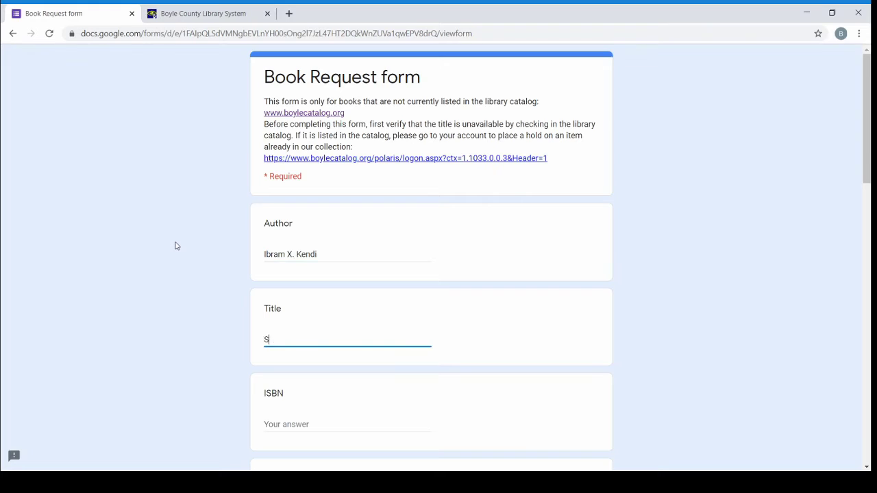
{"action": "type", "text": "tamped From the Beginning"}
{"action": "key", "text": "Tab"}
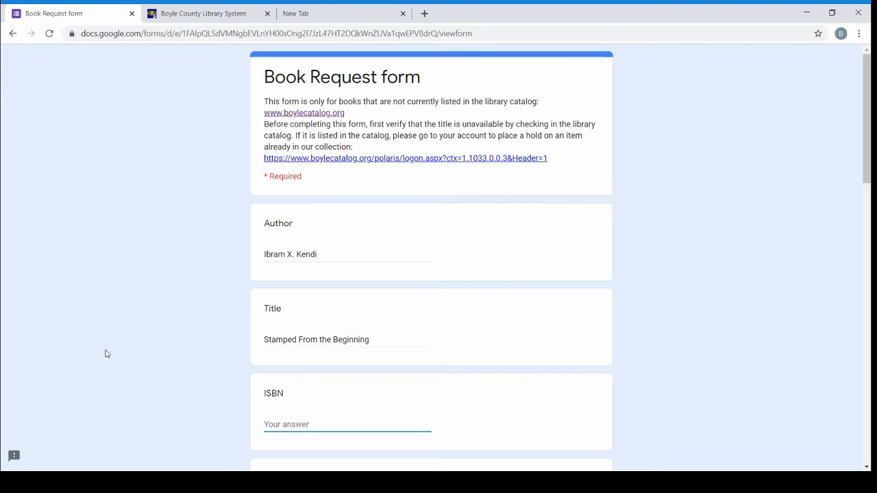
{"action": "scroll", "coordinate": [174, 233], "scroll_direction": "down", "scroll_amount": 1}
{"action": "scroll", "coordinate": [175, 234], "scroll_direction": "up", "scroll_amount": 1}
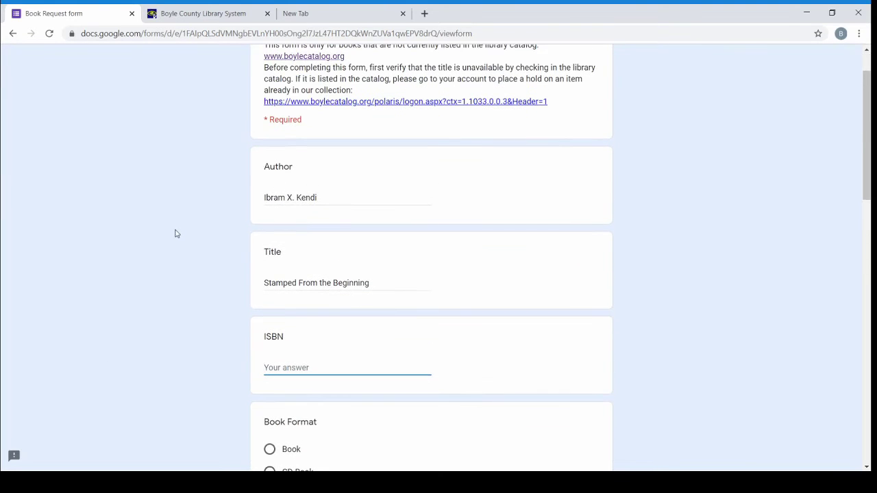
{"action": "scroll", "coordinate": [176, 234], "scroll_direction": "down", "scroll_amount": 3}
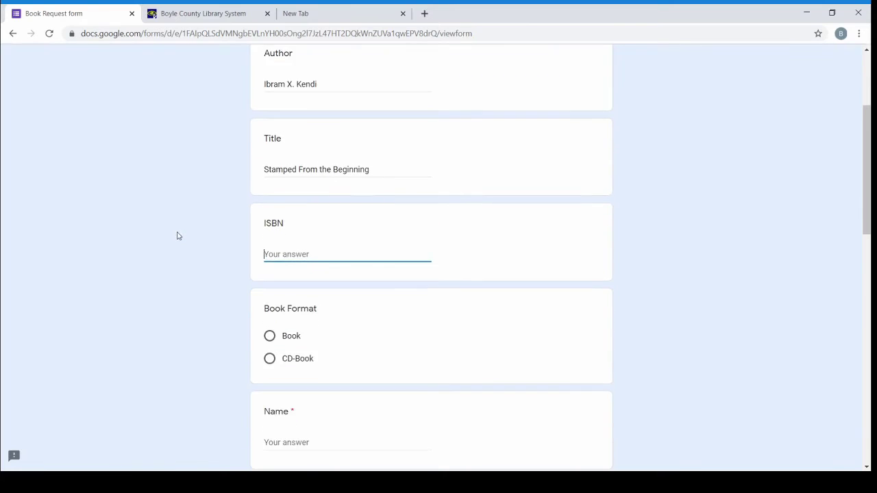
{"action": "scroll", "coordinate": [182, 237], "scroll_direction": "down", "scroll_amount": 1}
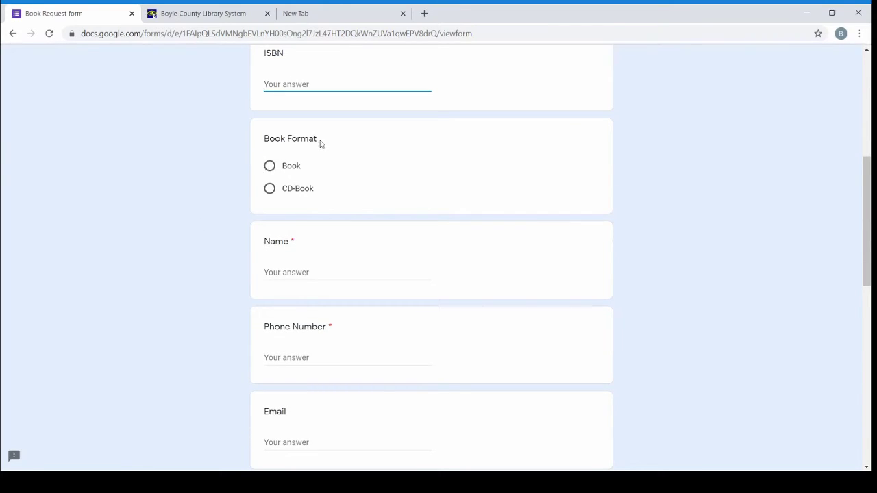
Set the Book Format answer to Book
{"action": "left_click_drag", "start_coordinate": [264, 140], "coordinate": [329, 139]}
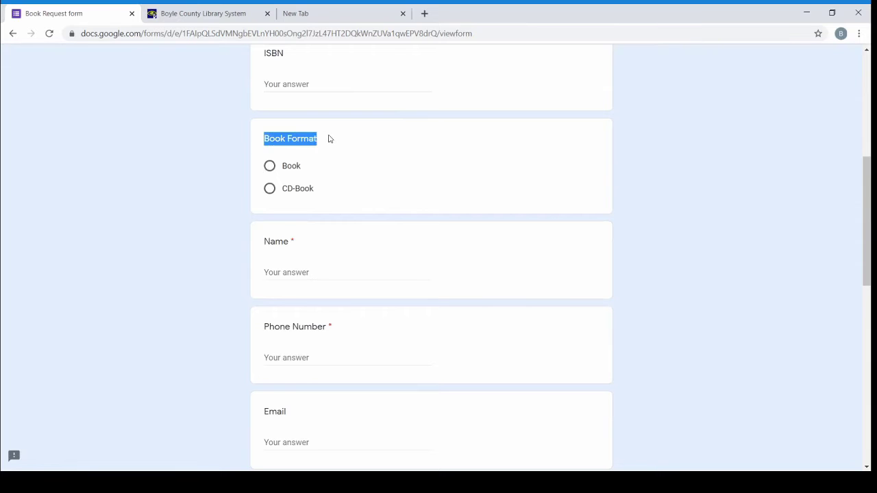
{"action": "left_click", "coordinate": [326, 156]}
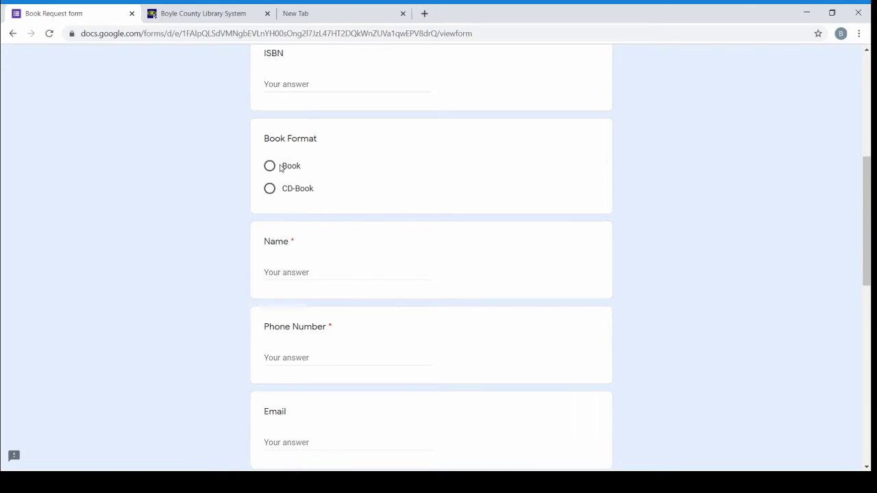
{"action": "left_click_drag", "start_coordinate": [280, 167], "coordinate": [309, 174]}
{"action": "left_click", "coordinate": [270, 192]}
{"action": "left_click", "coordinate": [272, 171]}
Enter the requester's name and e-mail address, leaving the library card question blank
{"action": "left_click", "coordinate": [317, 269]}
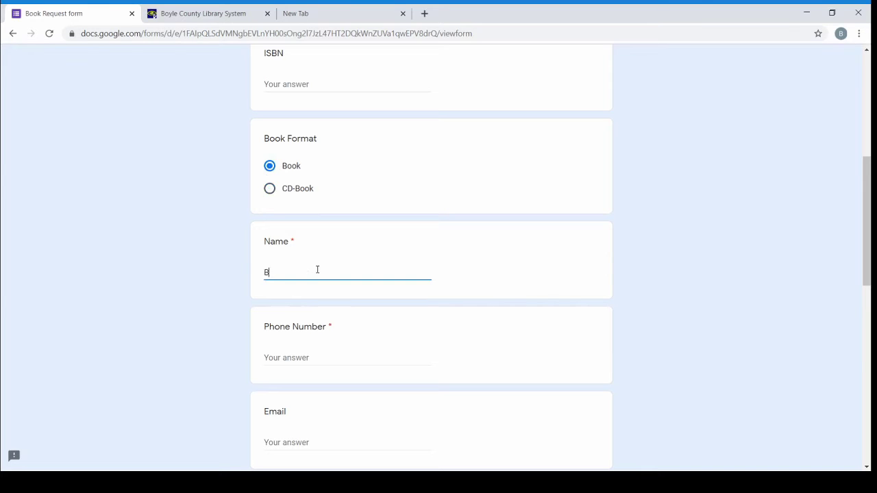
{"action": "key", "text": "Tab"}
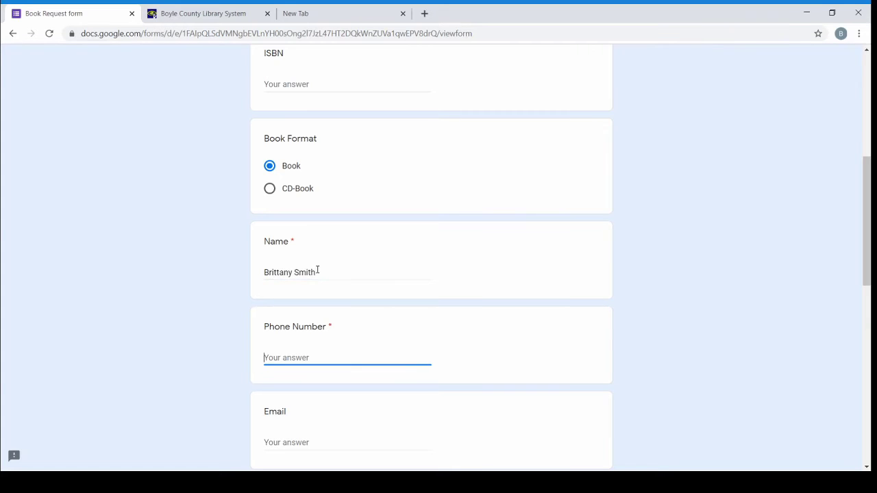
{"action": "scroll", "coordinate": [196, 298], "scroll_direction": "down", "scroll_amount": 2}
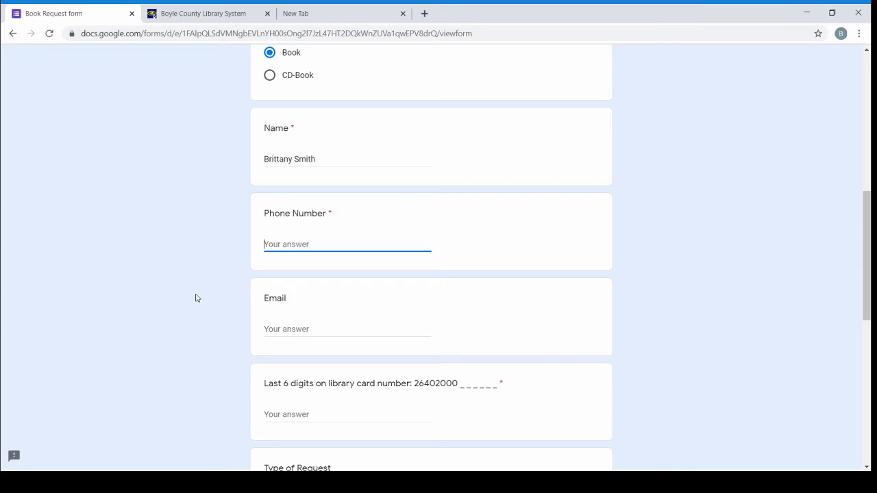
{"action": "key", "text": "Tab"}
{"action": "scroll", "coordinate": [150, 133], "scroll_direction": "down", "scroll_amount": 4}
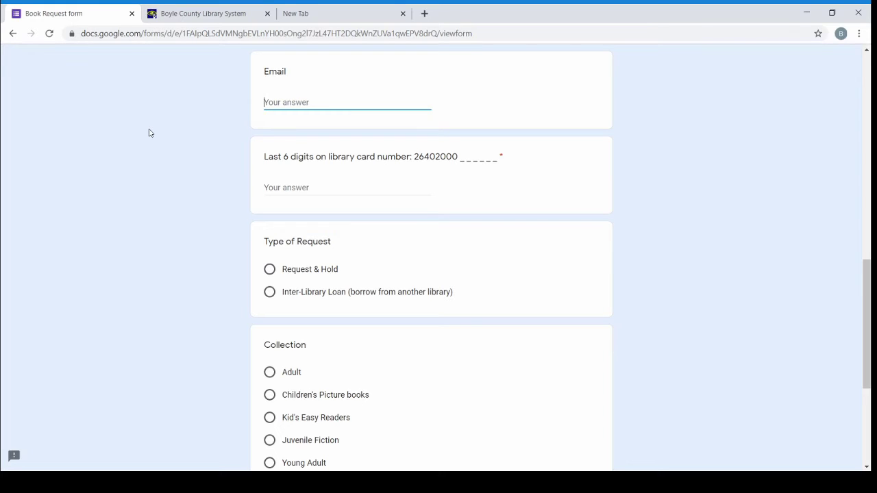
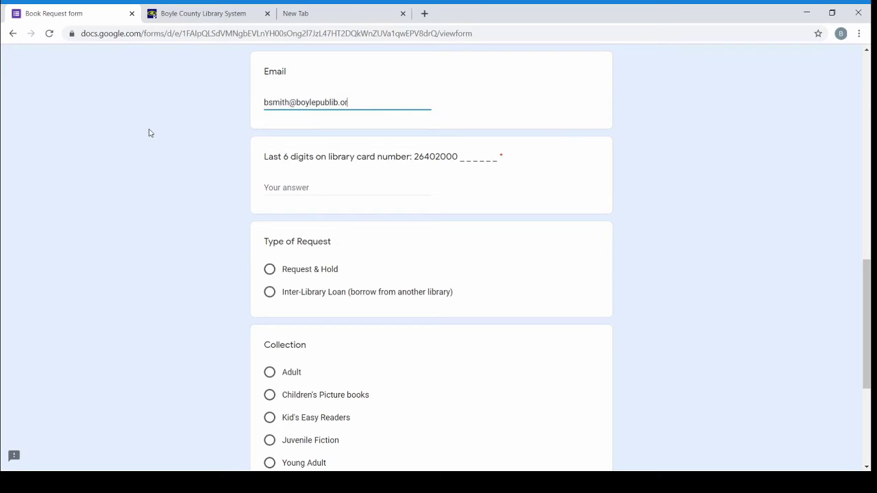
{"action": "key", "text": "Tab"}
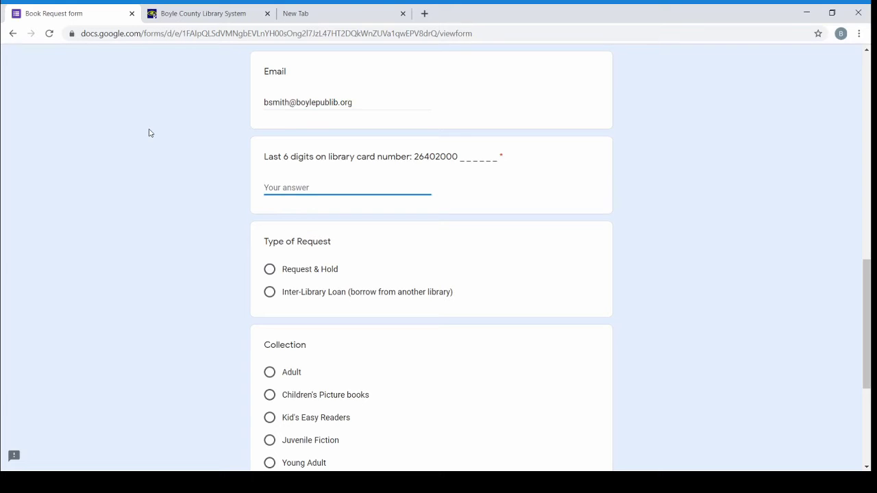
{"action": "left_click", "coordinate": [150, 133]}
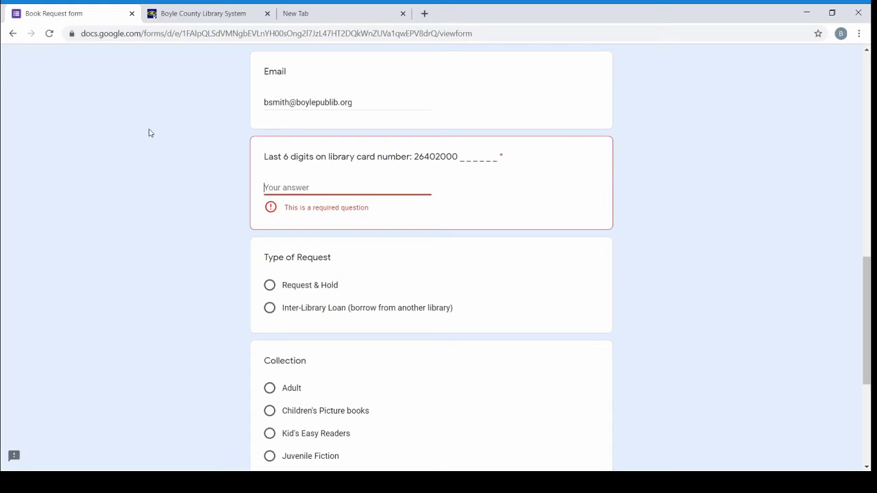
Choose Inter-Library Loan (borrow from another library) as the Type of Request
{"action": "scroll", "coordinate": [125, 267], "scroll_direction": "down", "scroll_amount": 3}
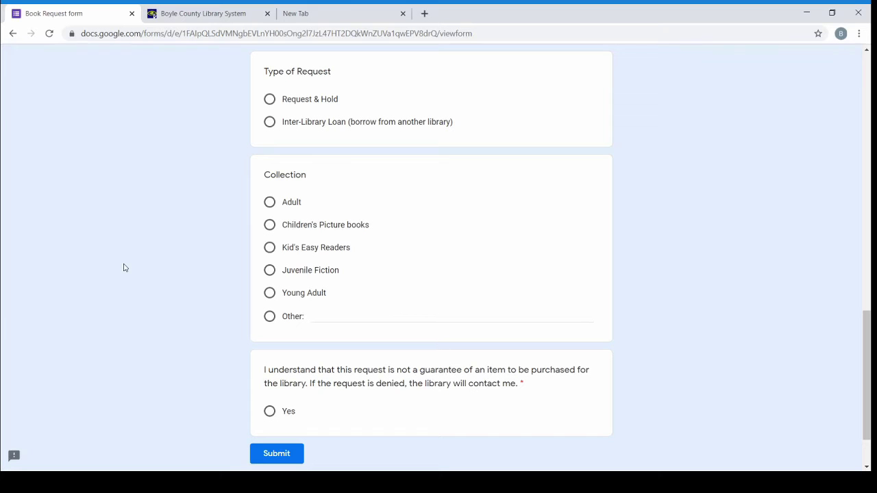
{"action": "left_click_drag", "start_coordinate": [282, 100], "coordinate": [335, 108]}
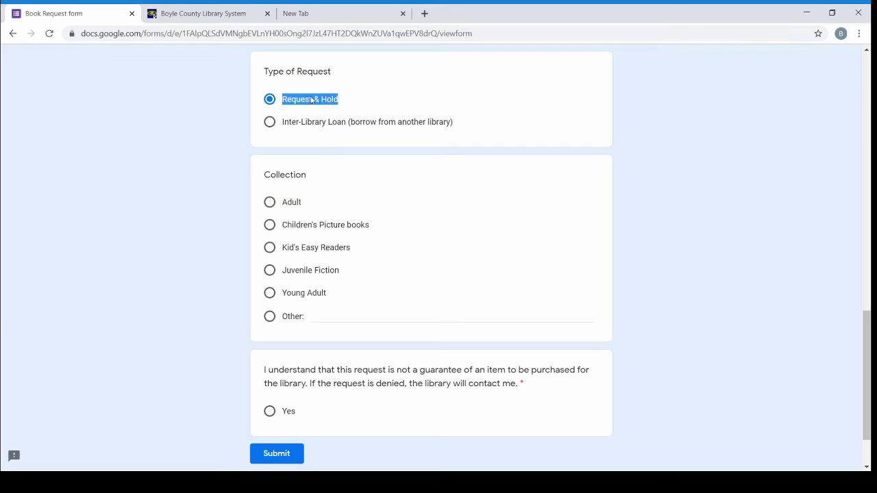
{"action": "left_click", "coordinate": [355, 102]}
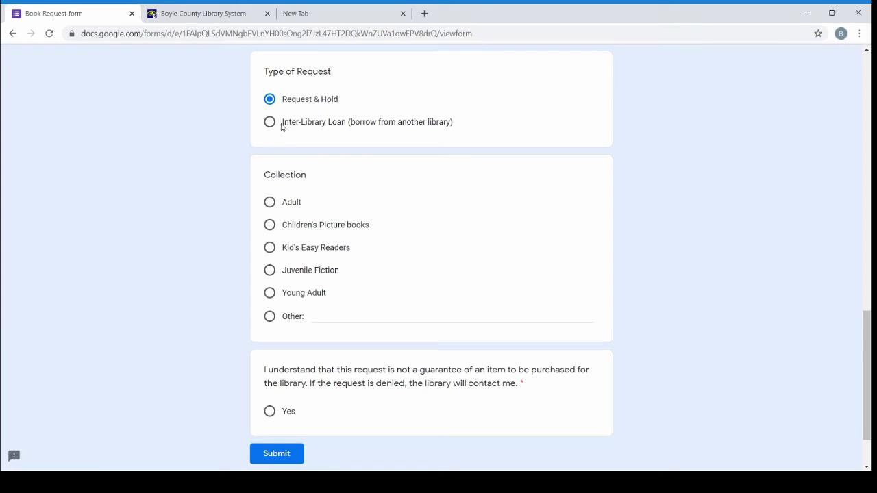
{"action": "left_click_drag", "start_coordinate": [281, 127], "coordinate": [356, 130]}
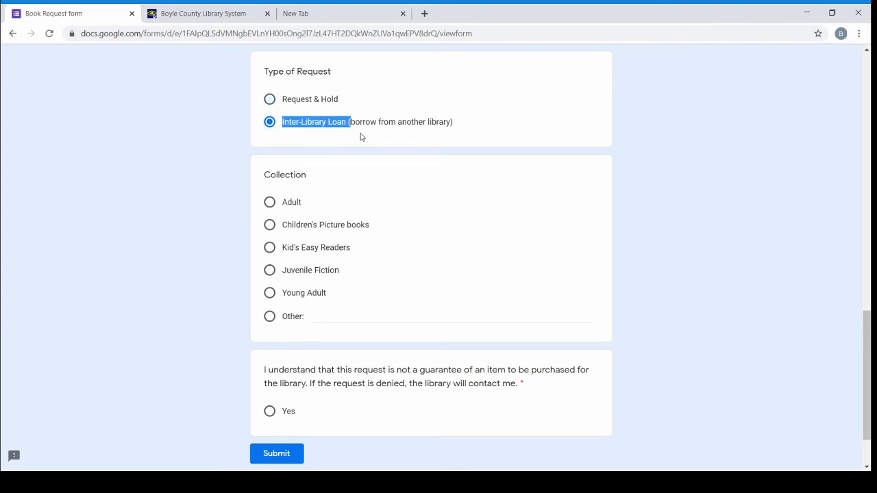
{"action": "left_click", "coordinate": [360, 137]}
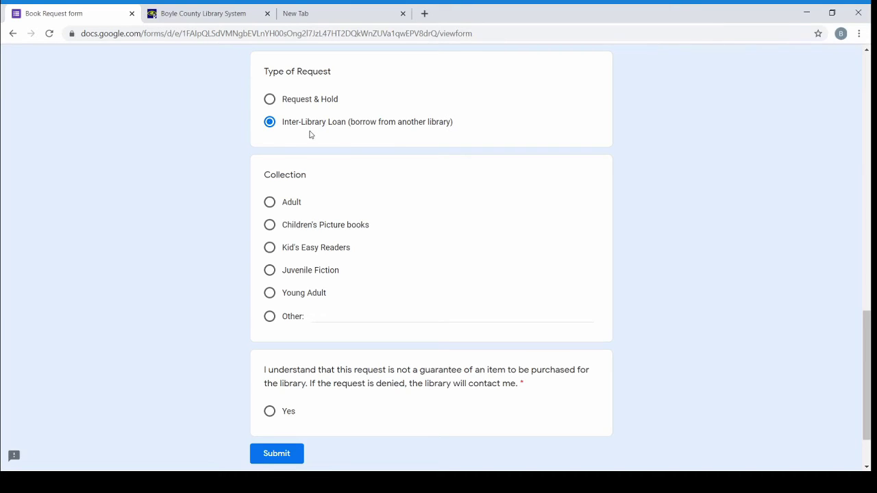
{"action": "left_click_drag", "start_coordinate": [283, 124], "coordinate": [456, 123]}
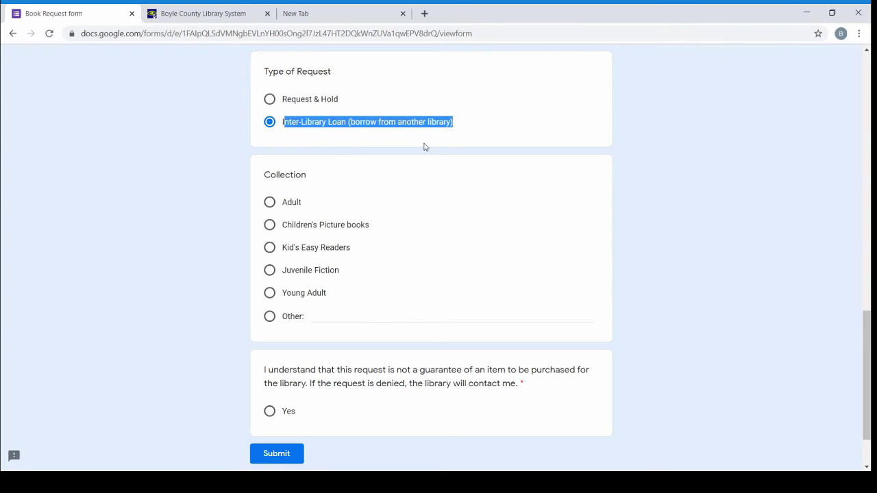
{"action": "left_click", "coordinate": [485, 124]}
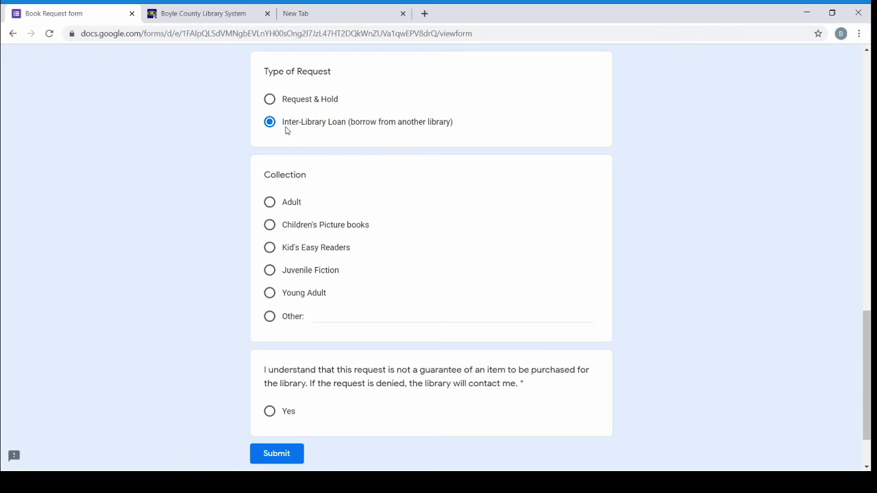
{"action": "left_click_drag", "start_coordinate": [282, 121], "coordinate": [466, 133]}
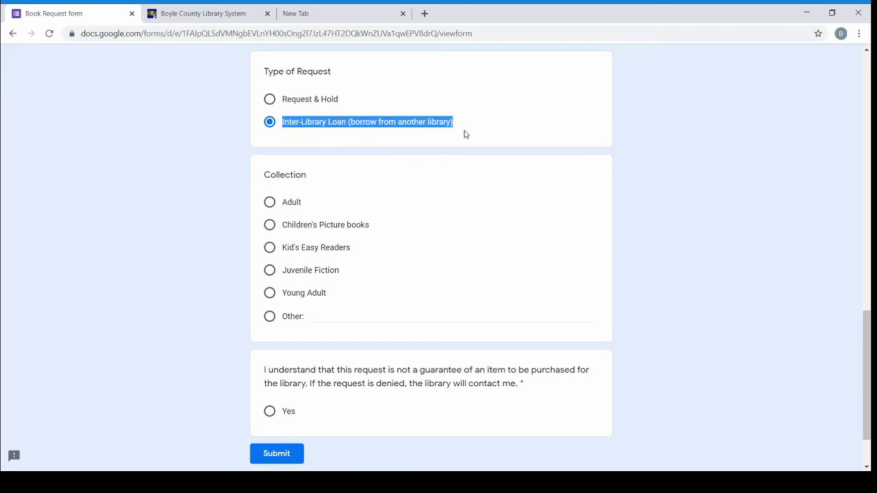
{"action": "left_click", "coordinate": [465, 133]}
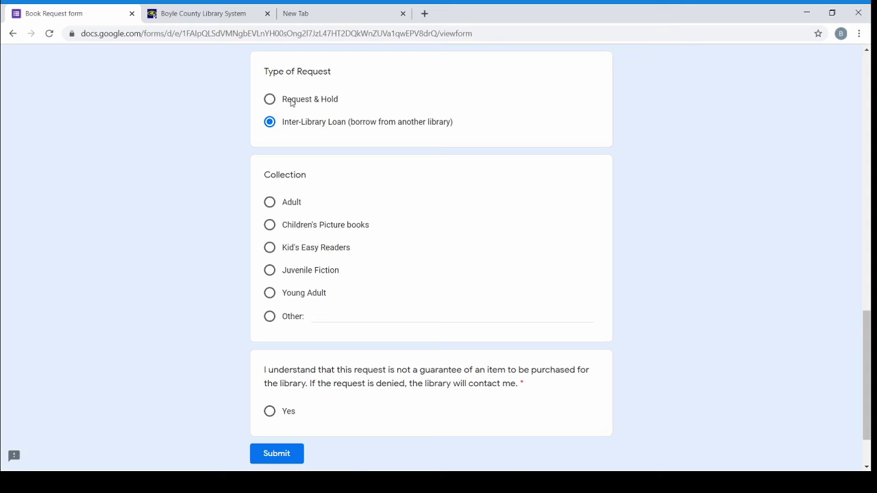
Switch Type of Request back to Request & Hold
{"action": "left_click", "coordinate": [270, 101]}
{"action": "scroll", "coordinate": [465, 184], "scroll_direction": "down", "scroll_amount": 1}
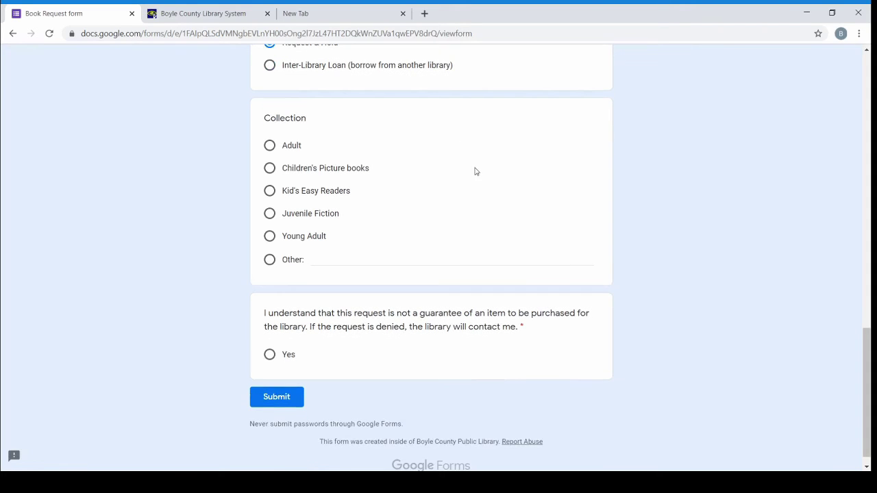
{"action": "scroll", "coordinate": [472, 151], "scroll_direction": "down", "scroll_amount": 1}
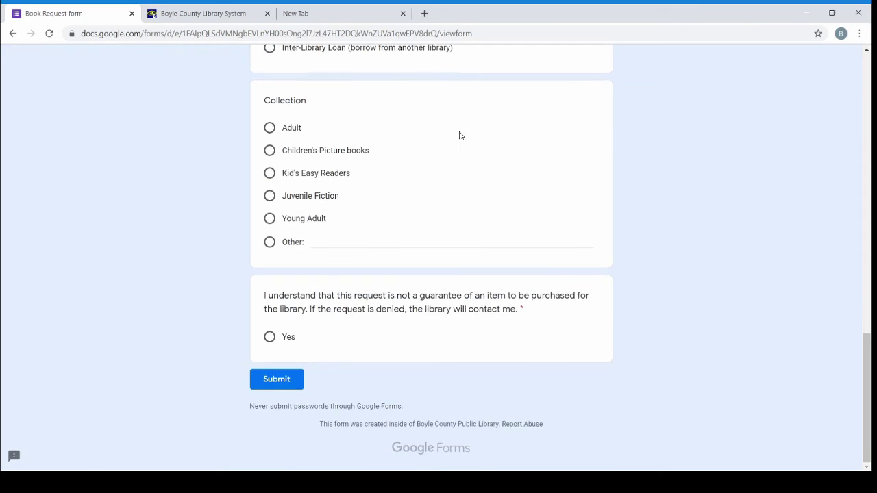
Choose Adult as the Collection and agree that purchase is not guaranteed
{"action": "left_click", "coordinate": [276, 132]}
{"action": "left_click", "coordinate": [269, 242]}
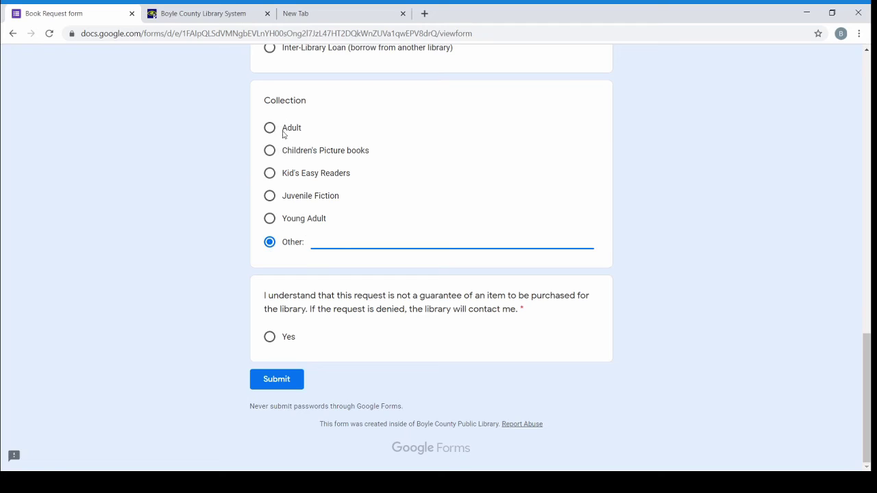
{"action": "left_click", "coordinate": [270, 130]}
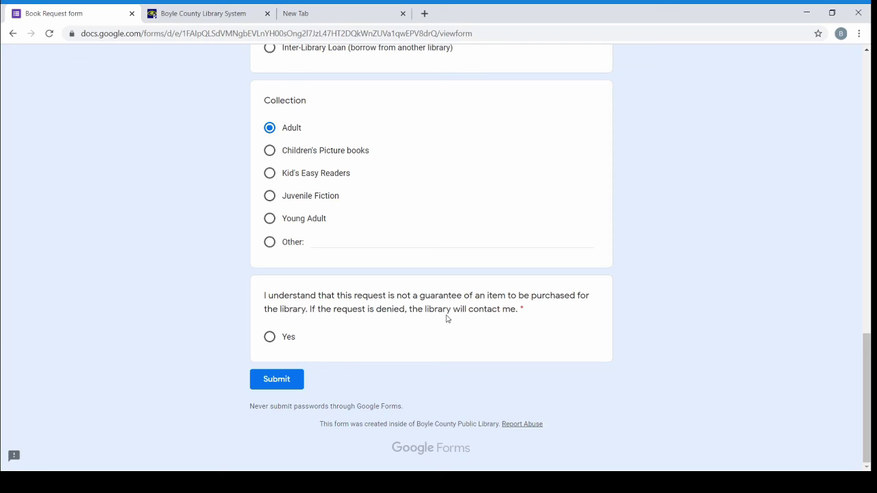
{"action": "left_click", "coordinate": [269, 338]}
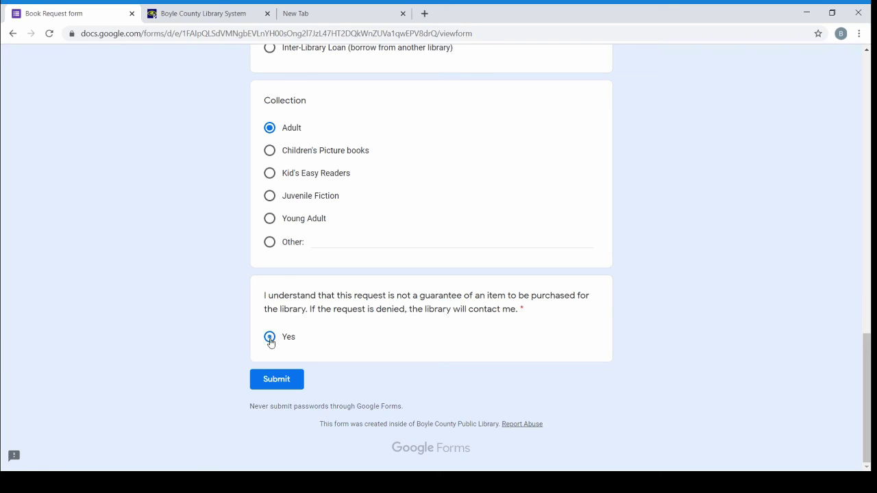
Submit the Book Request and start another response on a blank form
{"action": "left_click", "coordinate": [285, 385]}
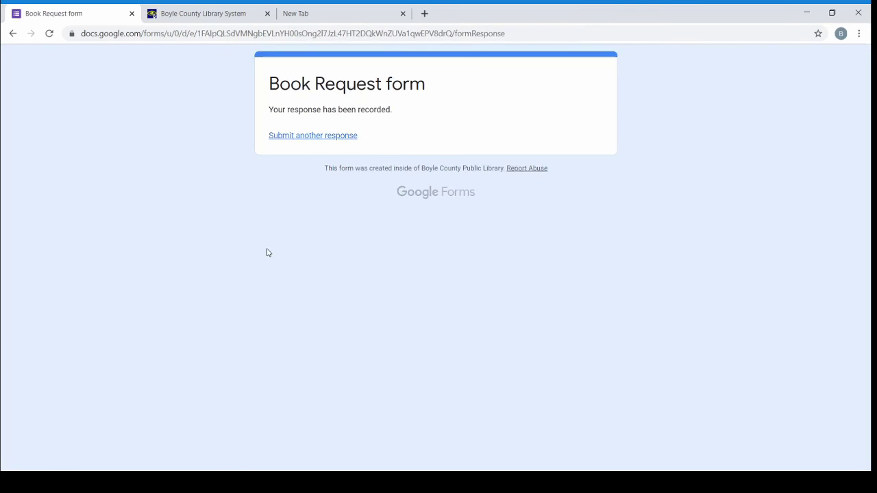
{"action": "left_click", "coordinate": [342, 137]}
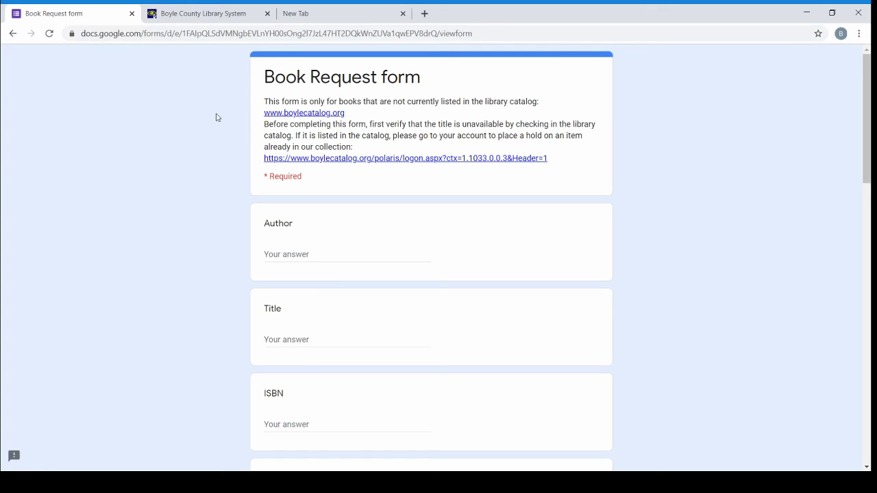
Select the blank Book Request form's URL in the address bar
{"action": "left_click", "coordinate": [294, 33]}
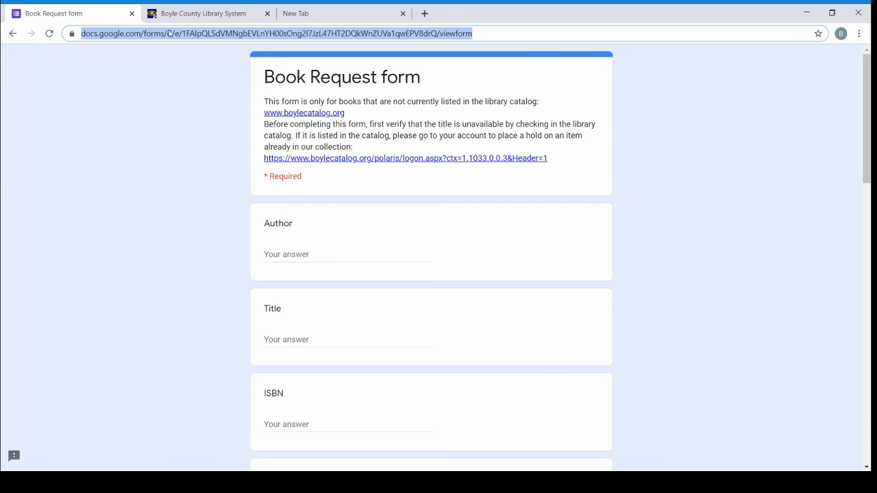